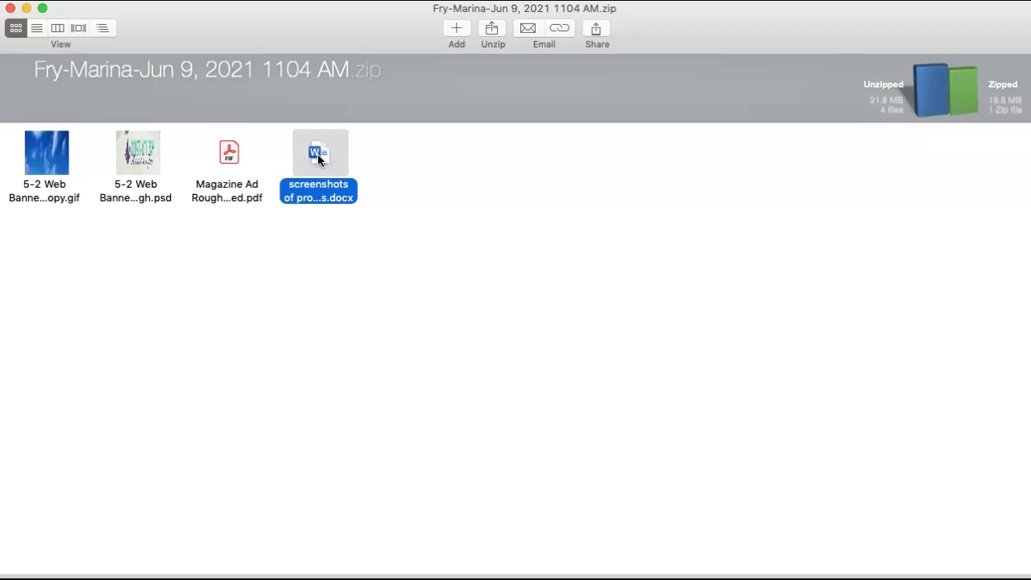
double_click(318, 154)
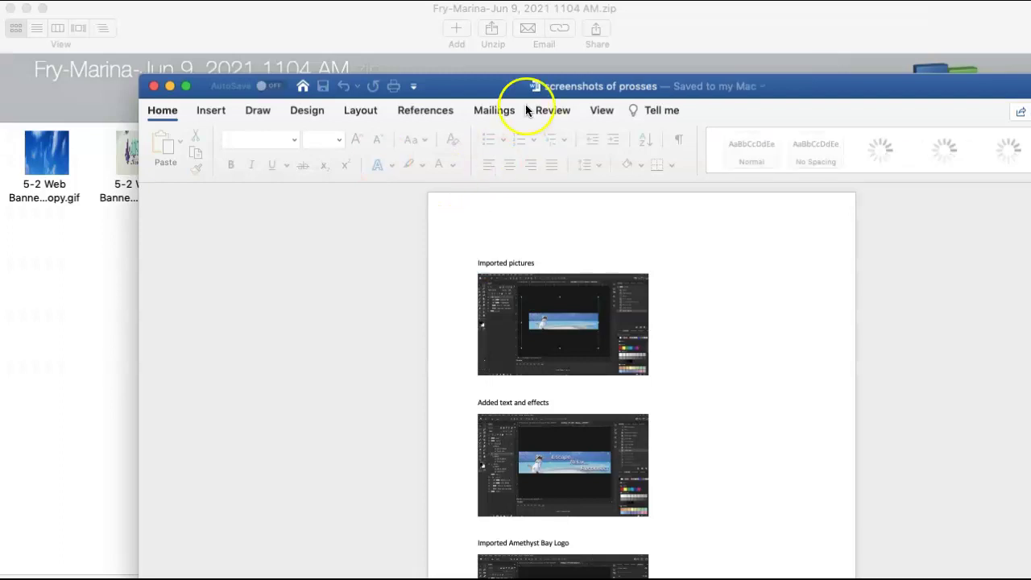
double_click(465, 80)
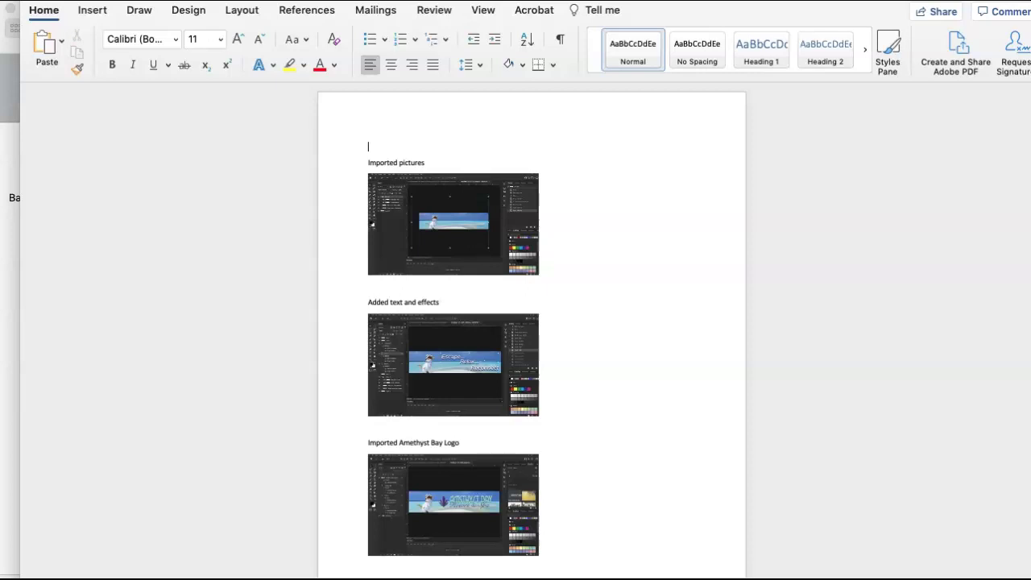
scroll(1019, 491, "down", 2)
scroll(1020, 490, "down", 5)
scroll(1019, 490, "down", 3)
scroll(1013, 557, "down", 6)
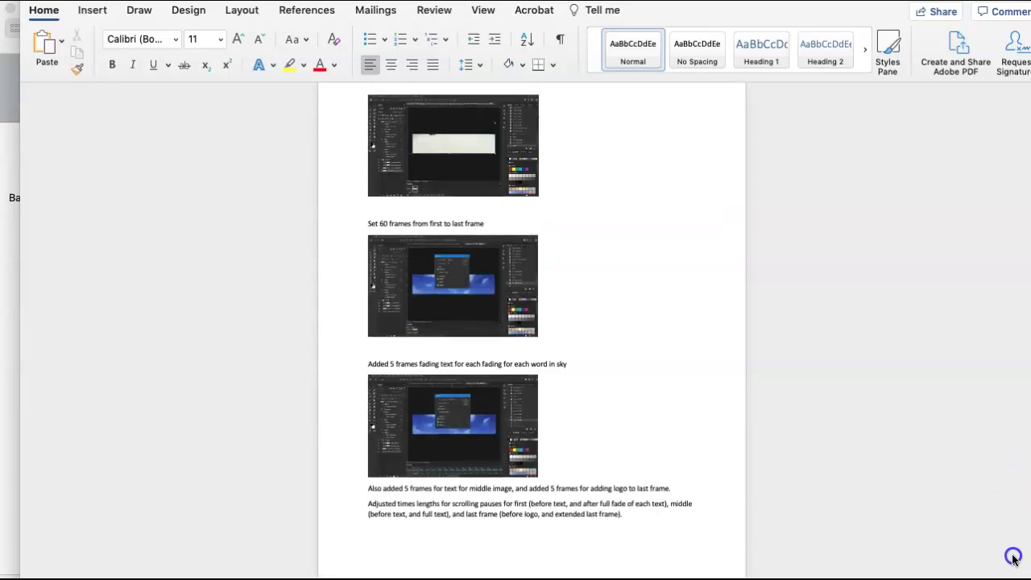
scroll(1013, 558, "down", 1)
scroll(1010, 476, "down", 1)
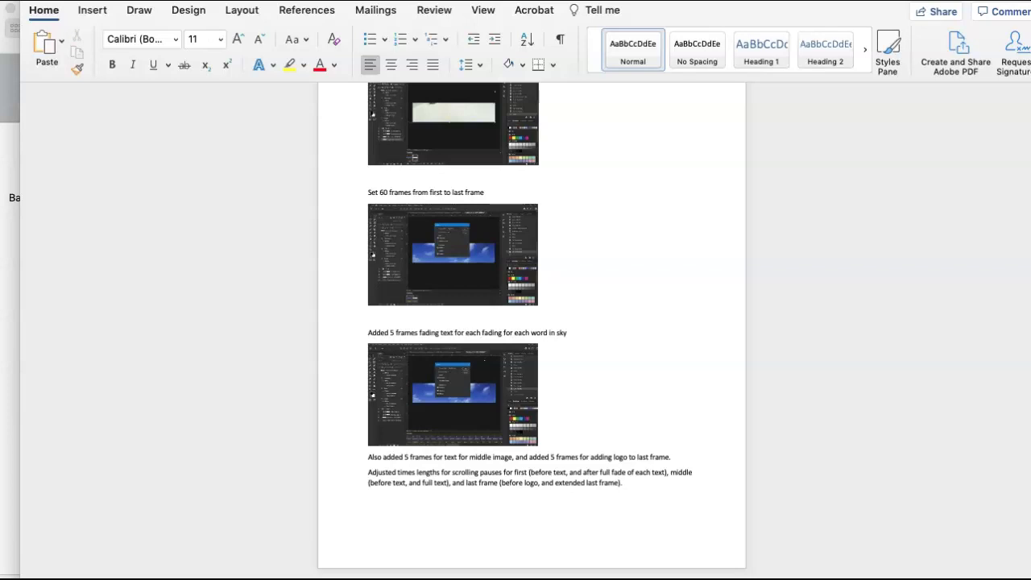
scroll(1006, 458, "up", 4)
scroll(1006, 393, "up", 1)
scroll(1006, 242, "up", 10)
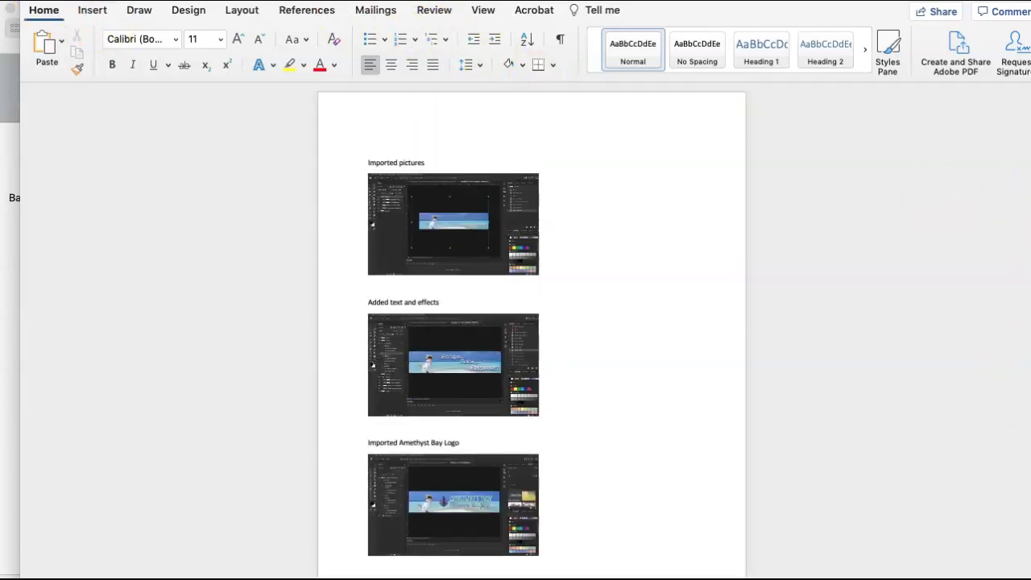
key("super+w")
Open the 5-2 Web Banner Ad Rough PSD from WinZip and enlarge its window to show the whole banner.
left_click(202, 285)
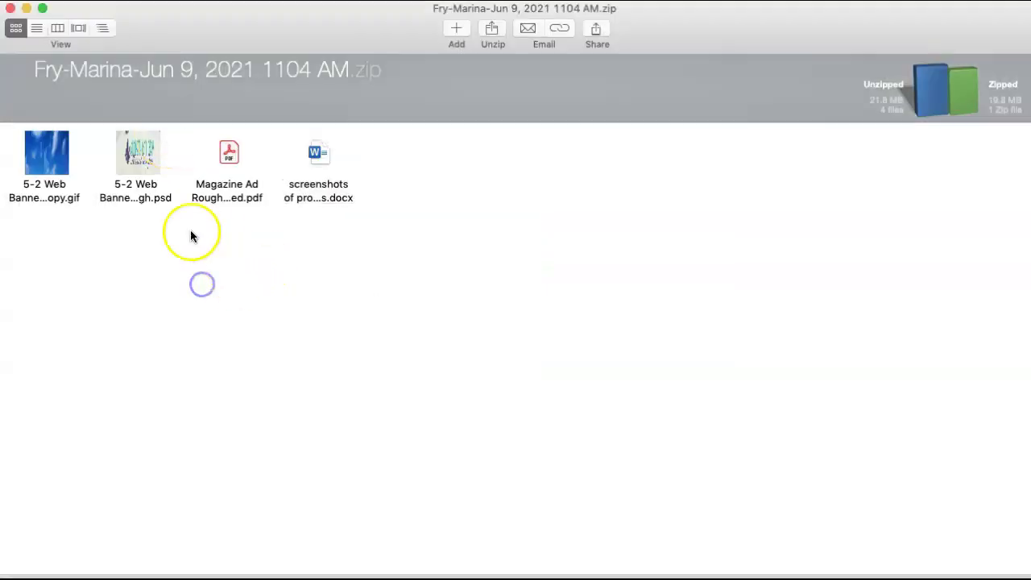
double_click(146, 161)
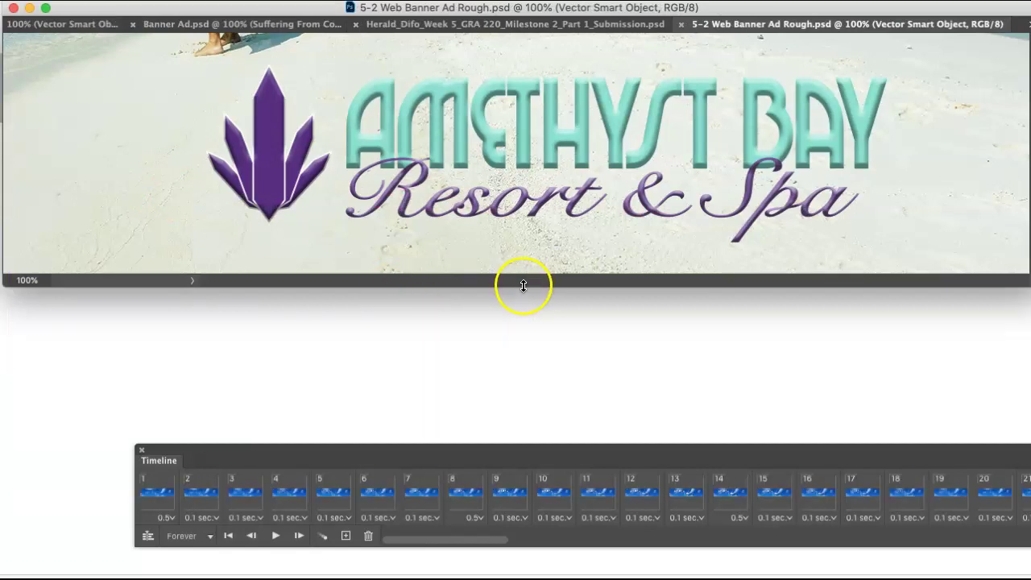
left_click_drag(522, 286, 492, 576)
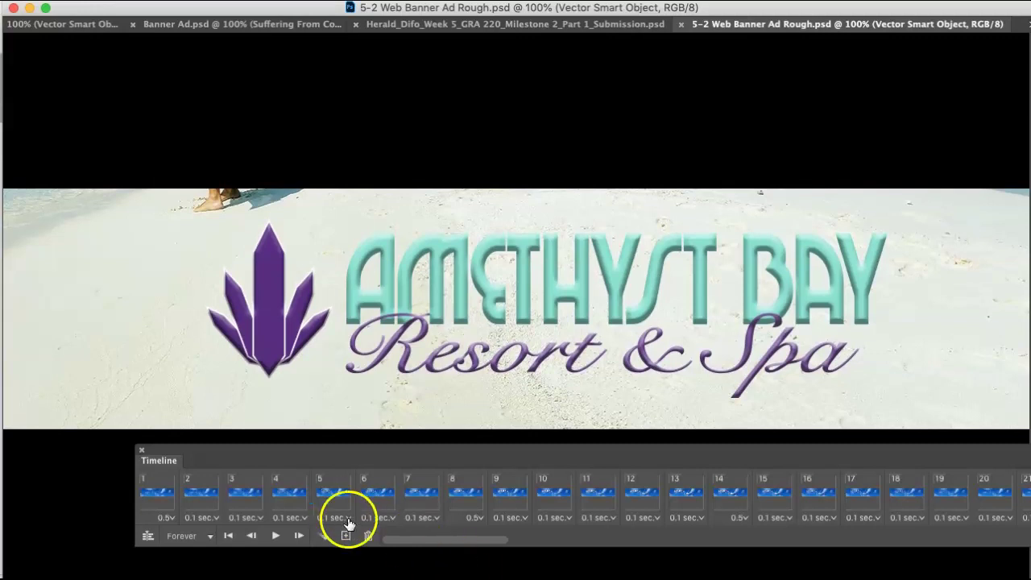
Return the Amethyst Bay banner to its first frame, the cloudy blue sky.
left_click(229, 537)
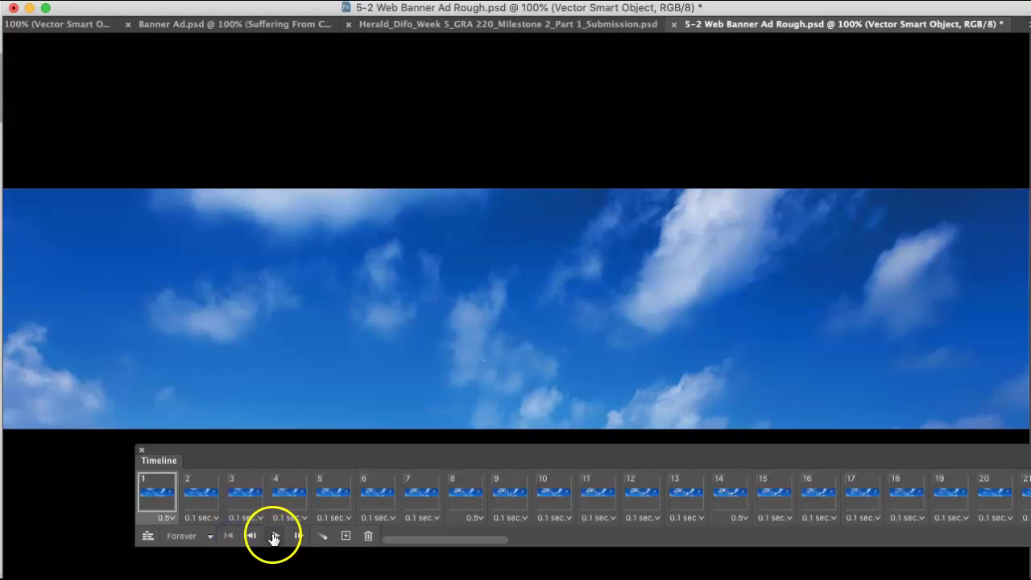